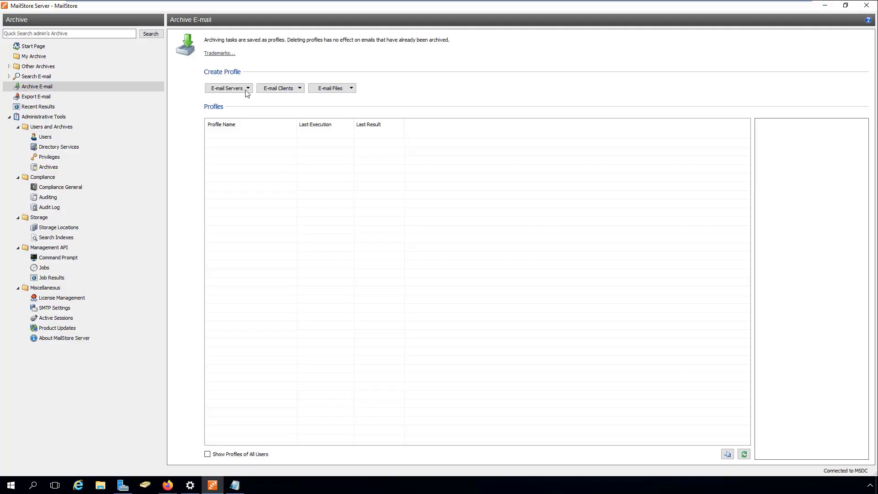
- Choose Microsoft 365 from the E-mail Servers sources for a new archiving profile
click(247, 90)
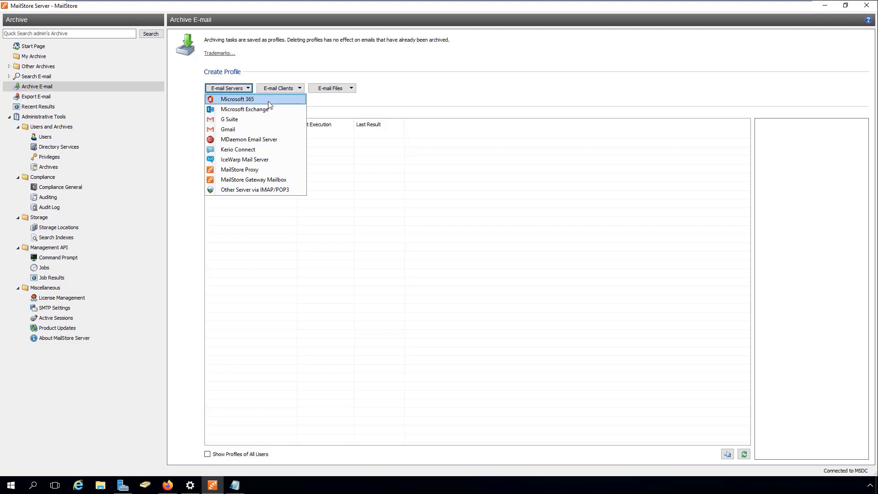
click(268, 102)
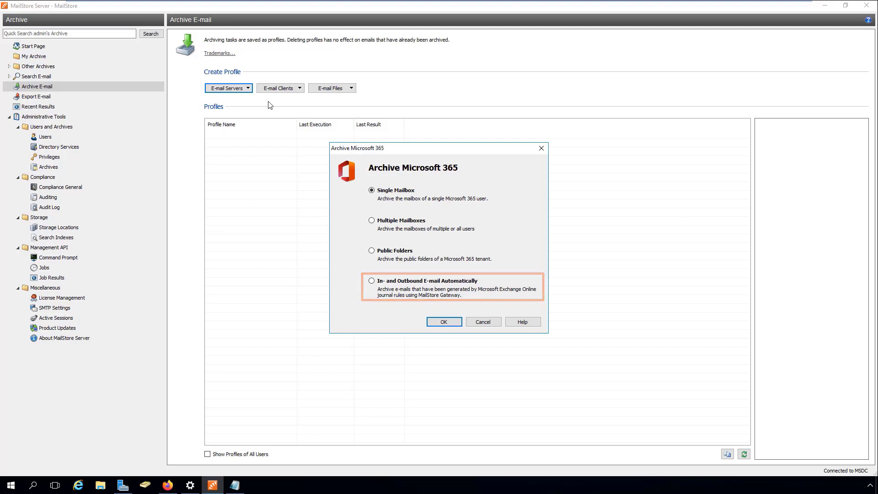
- Archive multiple mailboxes using the saved MailStore Microsoft 365 credentials
click(405, 221)
click(448, 321)
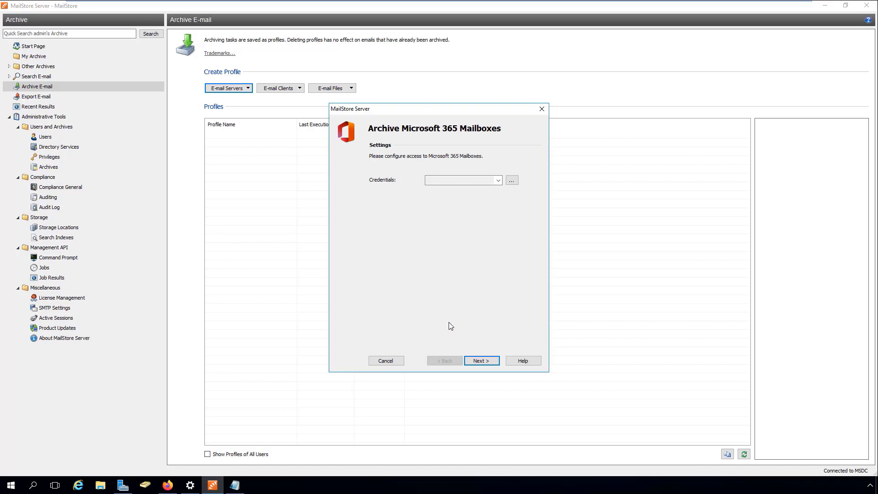
click(497, 181)
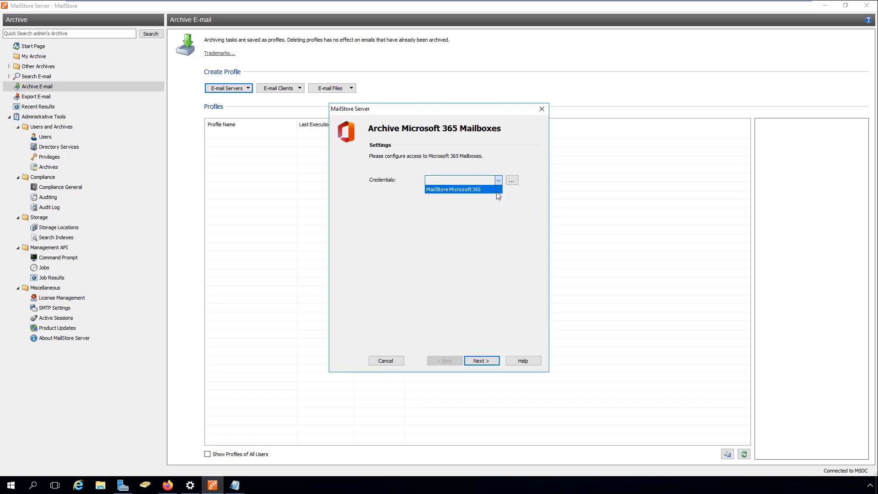
click(497, 189)
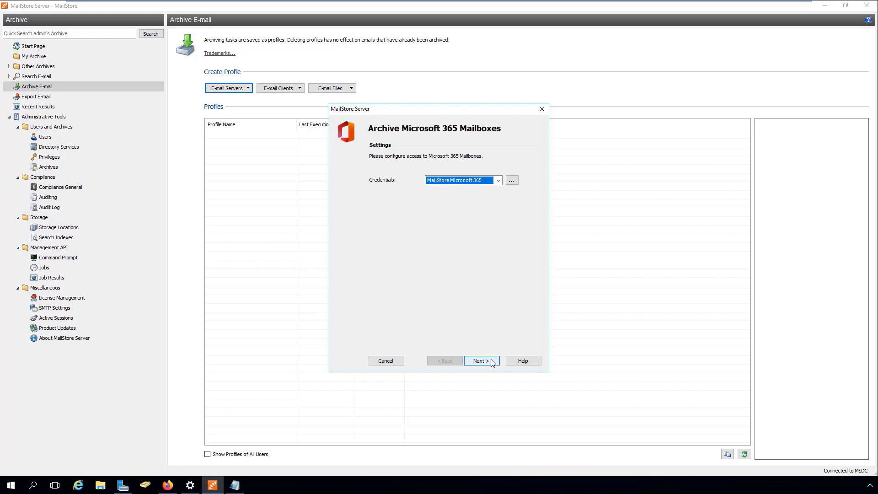
- Move to the advanced settings and keep the default mailbox folder selection
click(492, 362)
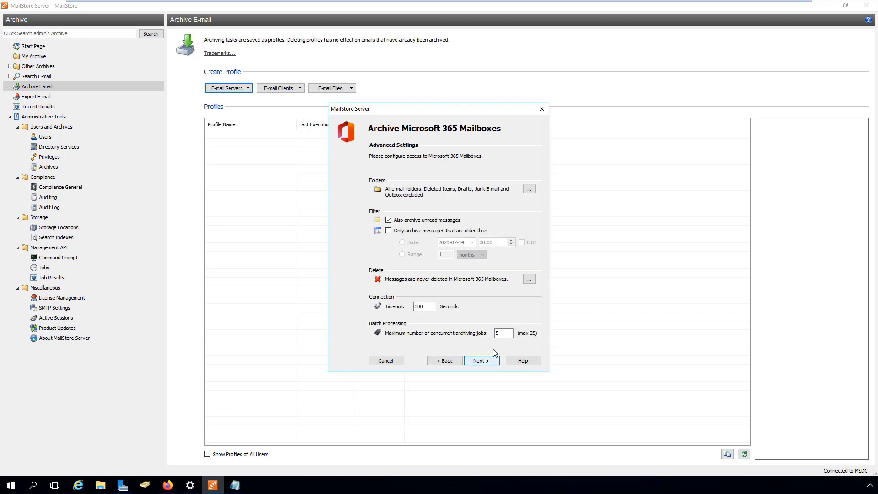
click(529, 188)
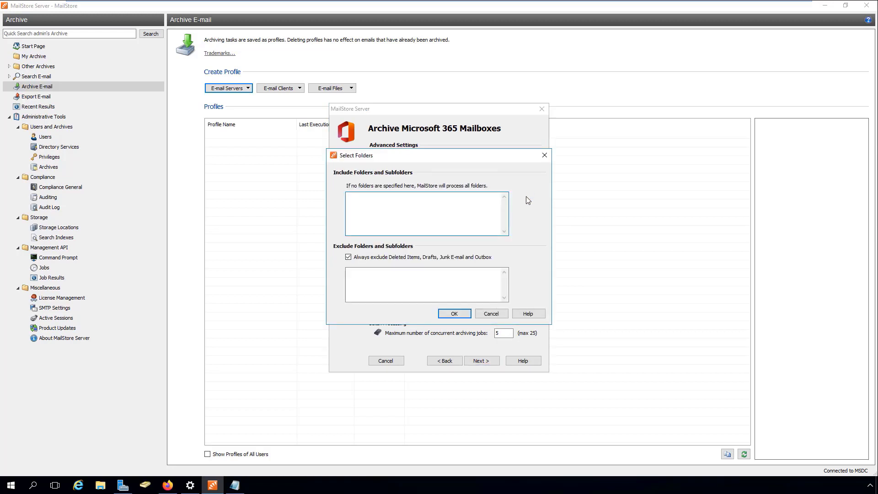
click(462, 317)
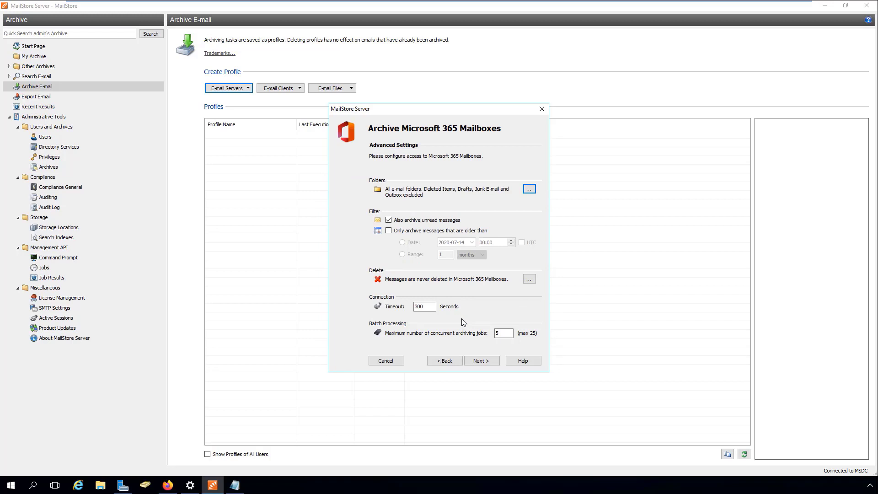
- Delete messages from the mailboxes once they are older than 2 years
click(528, 279)
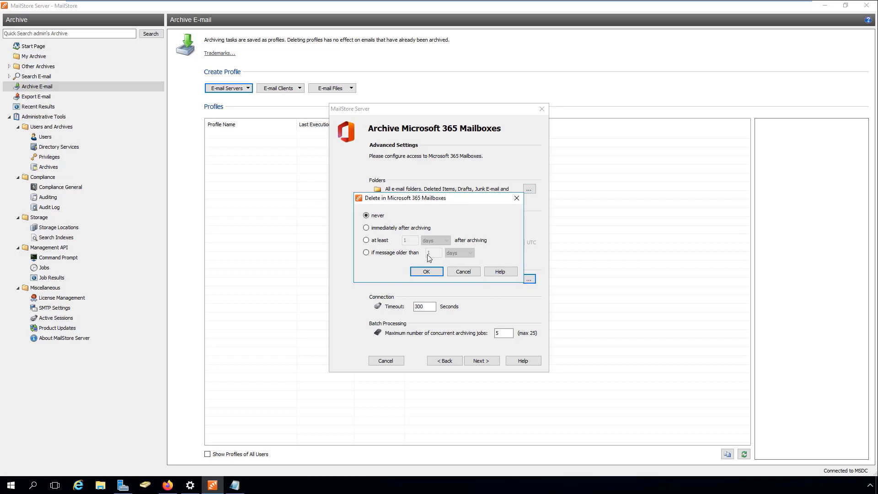
click(398, 254)
text(2)
click(460, 252)
click(458, 283)
click(426, 272)
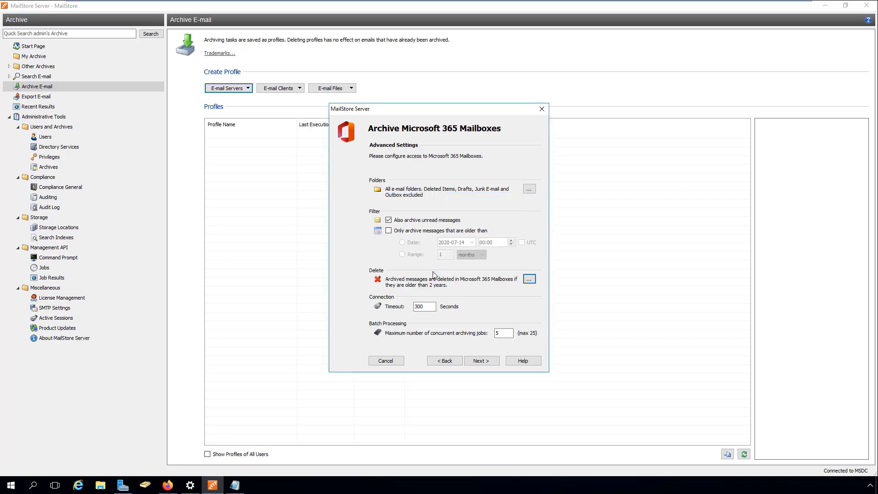
- Save 'Microsoft 365 Mailboxes' for all users with configured addresses, without running it
click(481, 362)
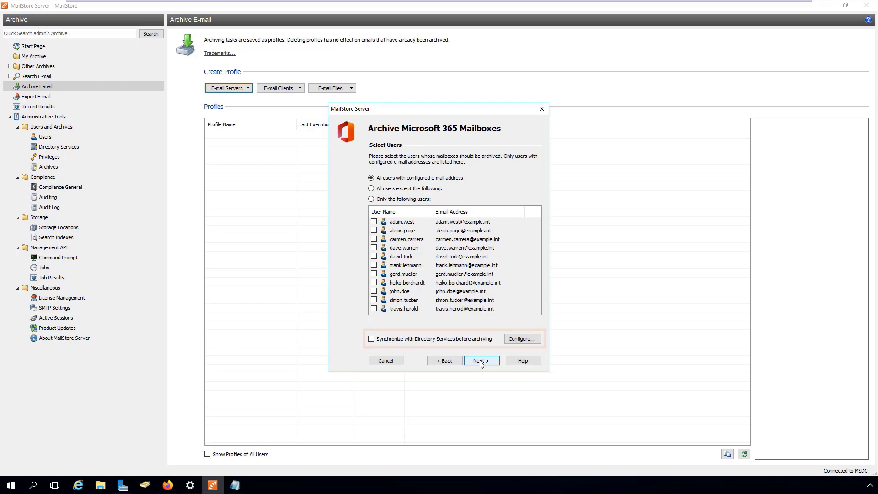
click(481, 361)
click(416, 199)
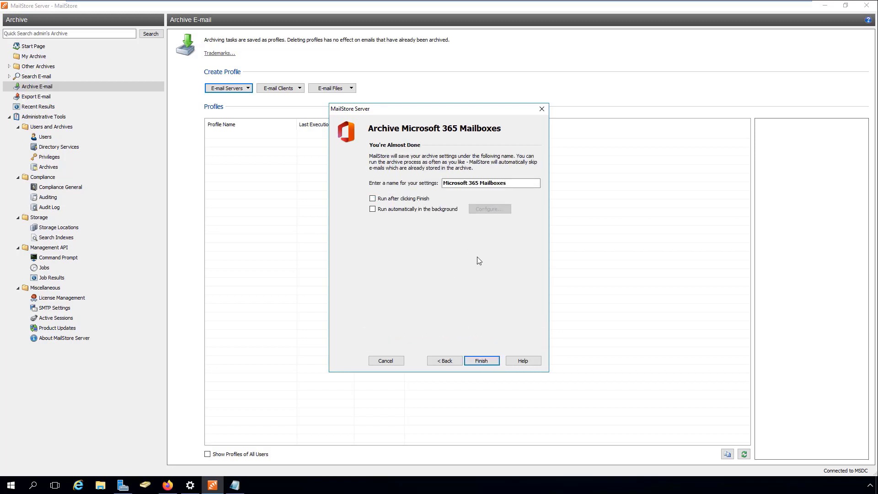
click(482, 361)
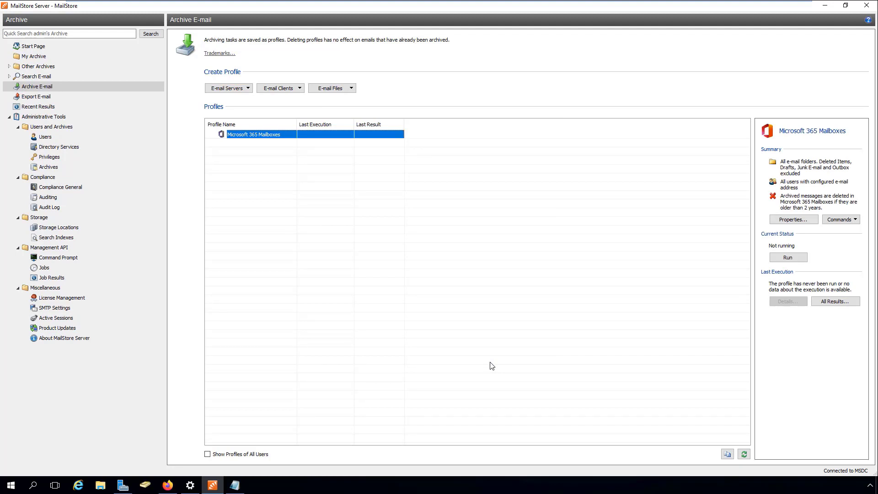
- Choose Microsoft 365 from the E-mail Servers sources for a second profile
click(248, 87)
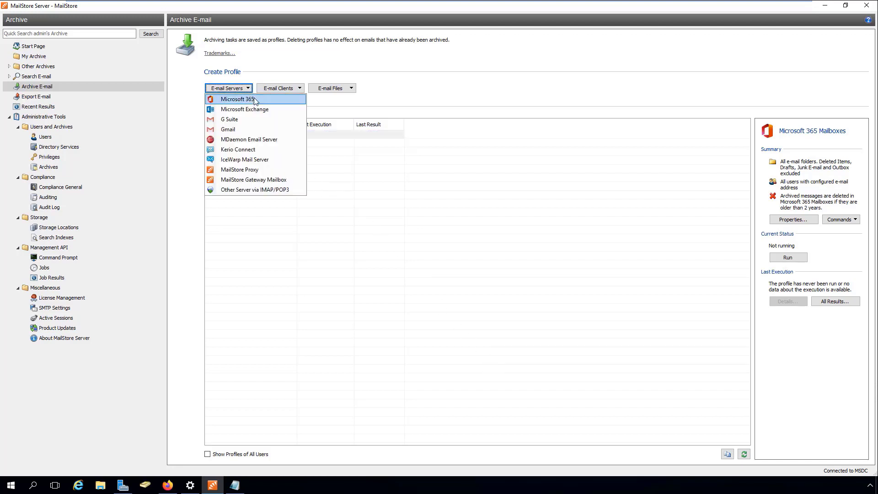
click(256, 99)
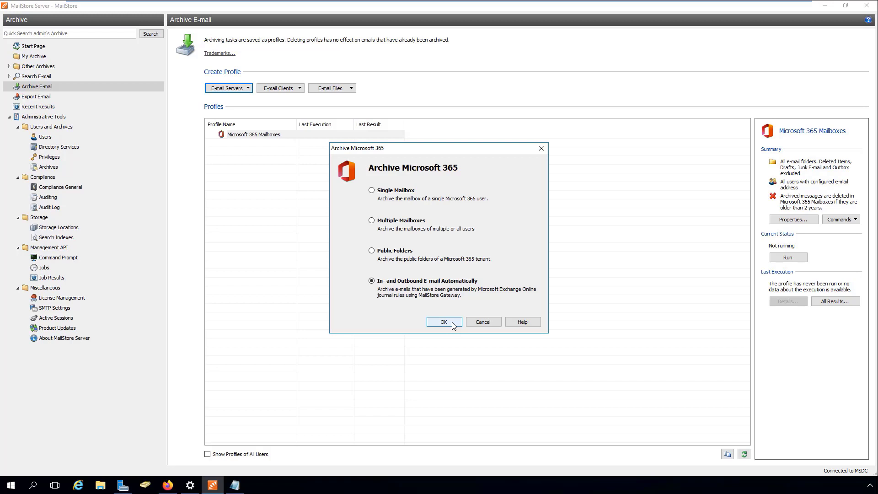
- Create the 'Microsoft 365 Journal' Gateway mailbox and save its generated password in Notepad
click(167, 485)
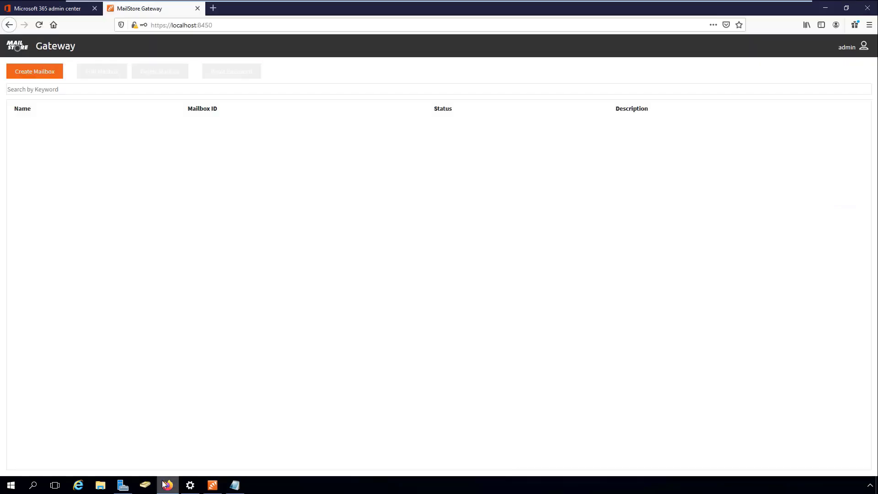
click(35, 72)
text(Microsoft 365 Journal)
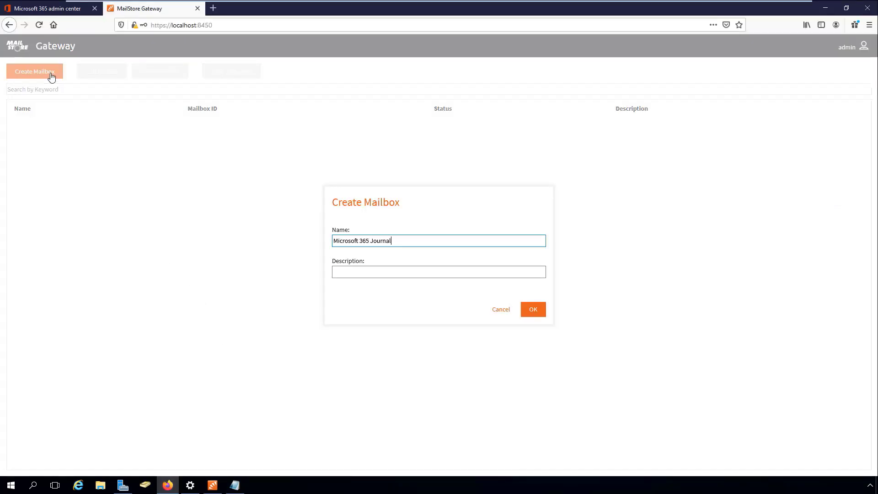
click(534, 312)
drag(503, 237, 332, 237)
key(ctrl+c)
key(alt+Tab)
key(ctrl+v)
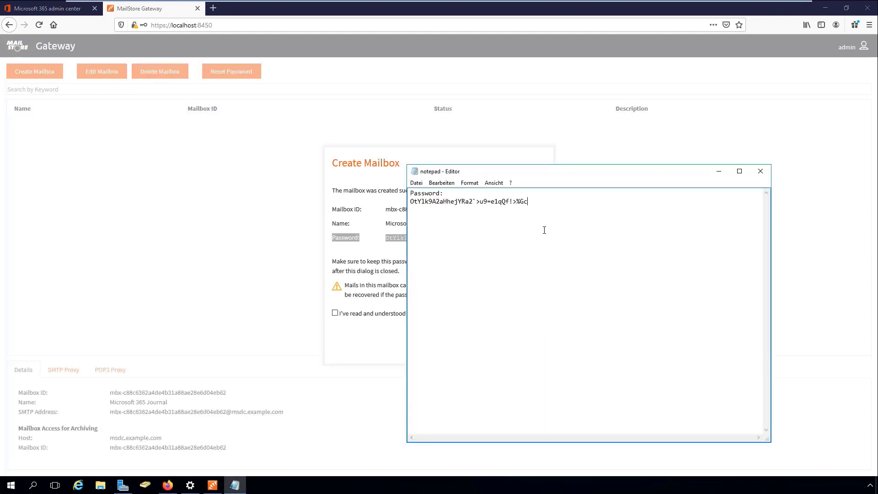
key(alt+Tab)
- Acknowledge the password warning, complete the mailbox, and select its SMTP address
click(335, 313)
click(538, 354)
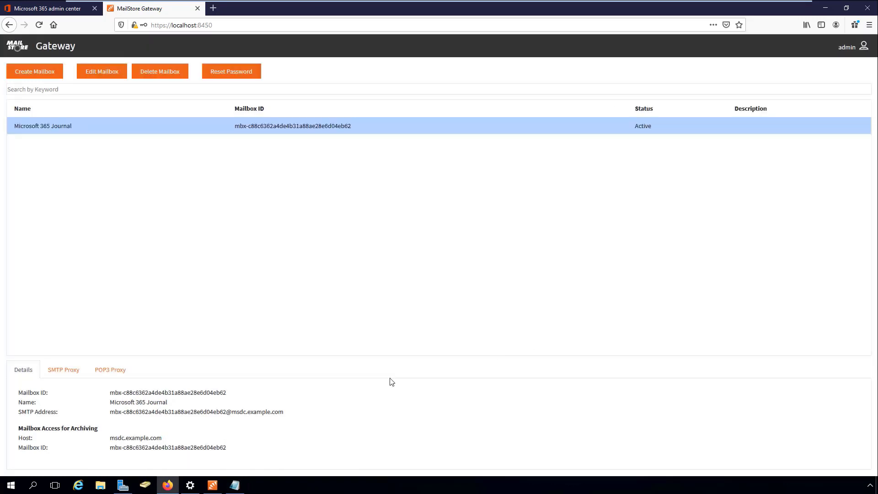
drag(288, 415, 109, 416)
- Choose In- and Outbound E-mail Automatically and paste the Gateway Mailbox ID from Notepad
click(235, 485)
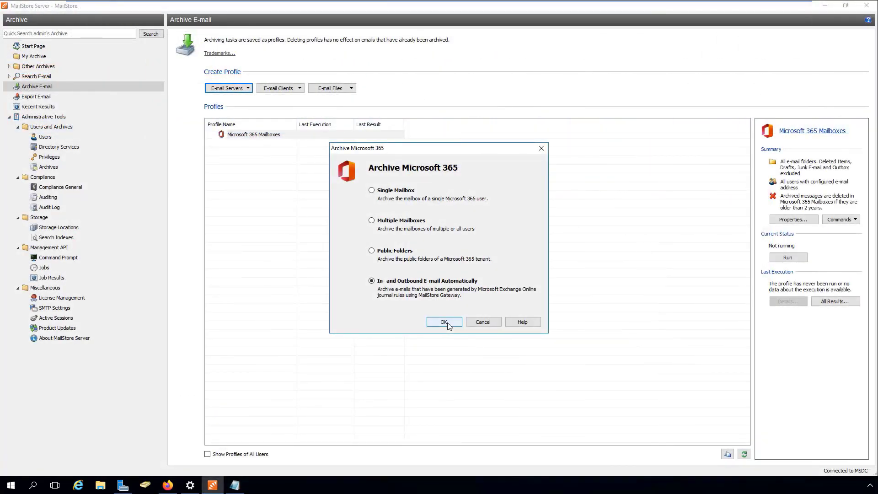
click(445, 321)
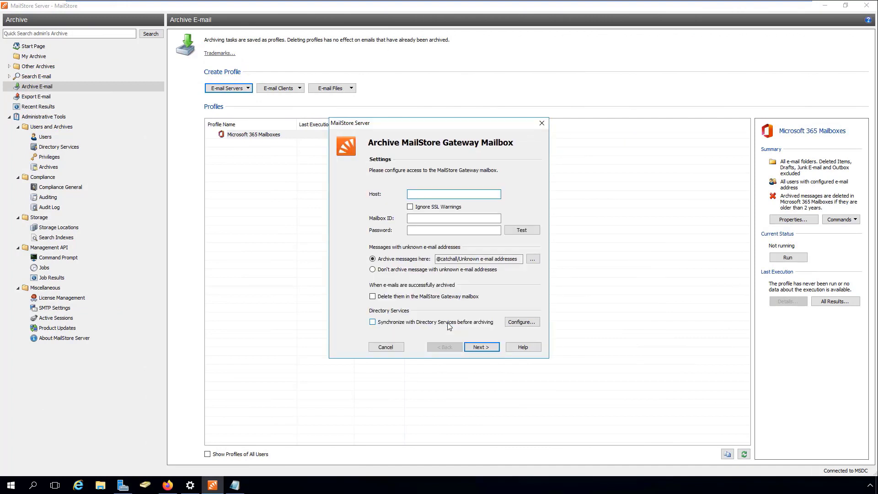
text(msdc.example.com)
click(235, 485)
drag(588, 209, 406, 210)
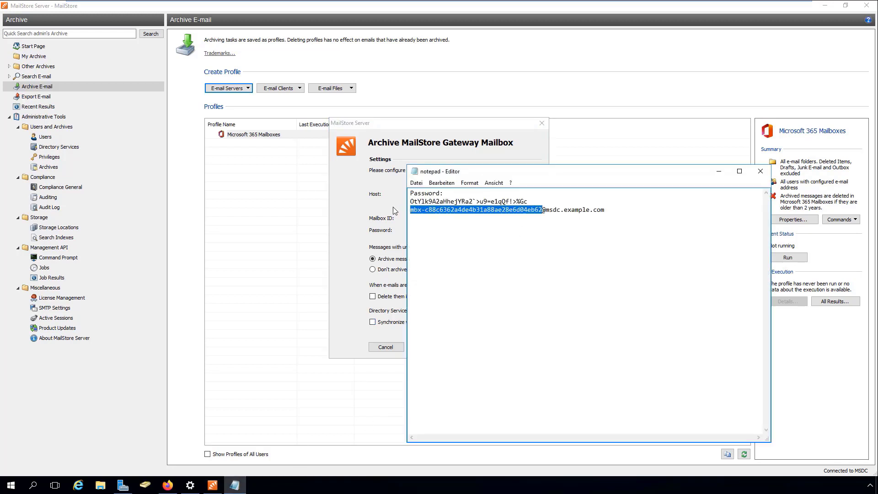
key(ctrl+c)
click(234, 485)
click(434, 218)
key(ctrl+v)
- Paste the saved Gateway mailbox password into the Password field
click(453, 231)
click(235, 485)
drag(489, 198, 408, 198)
click(235, 485)
key(ctrl+v)
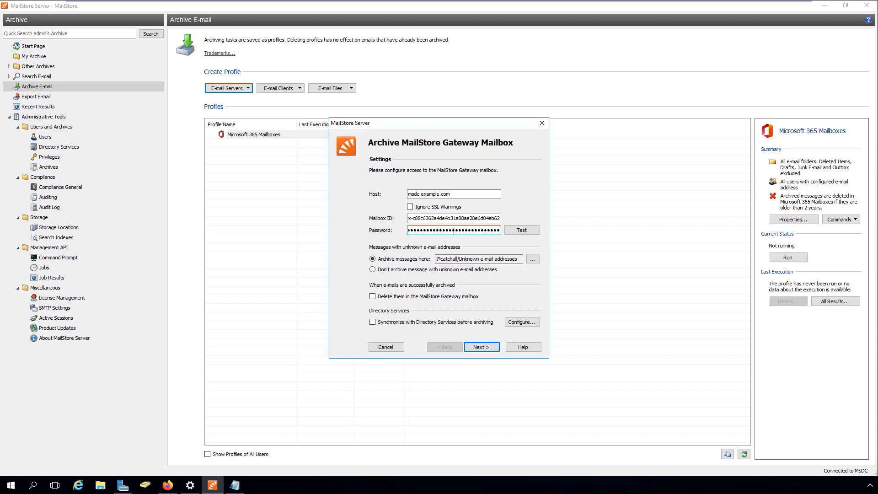
- Delete archived mails from the Gateway mailbox and save the profile without running it
click(443, 299)
click(478, 348)
click(423, 213)
click(480, 347)
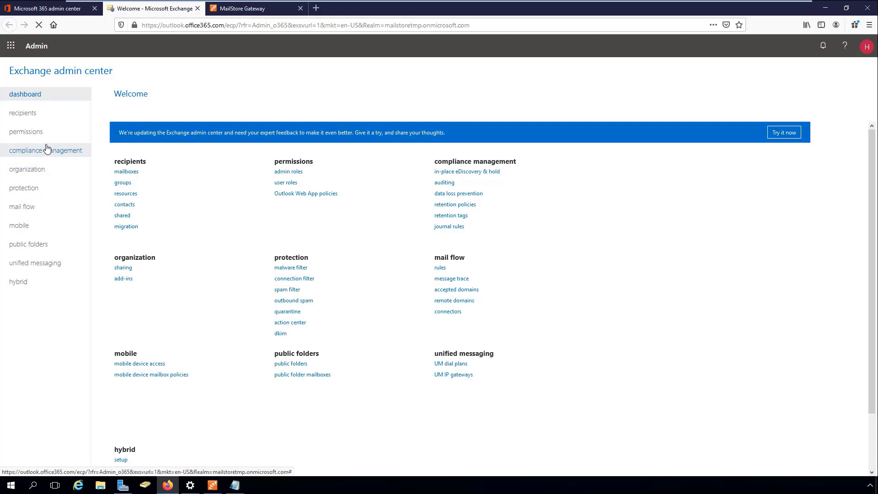
- Start a new journal rule reporting to the Gateway journal mailbox address
click(47, 149)
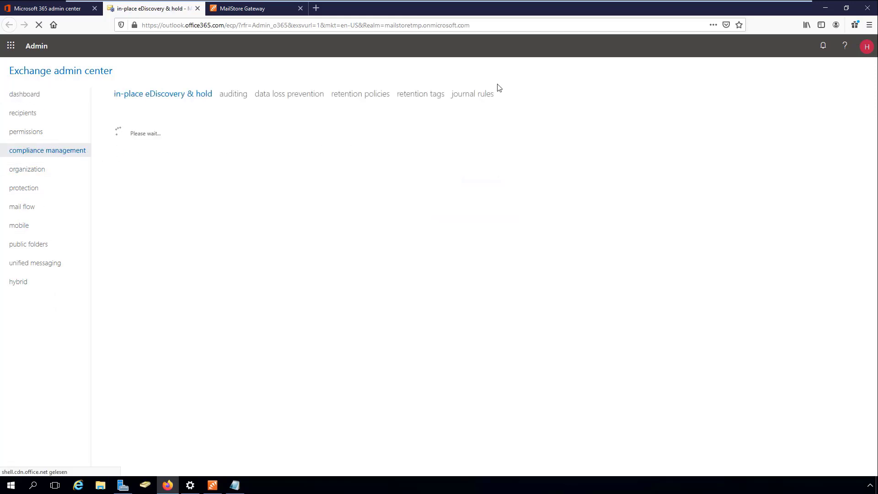
click(479, 97)
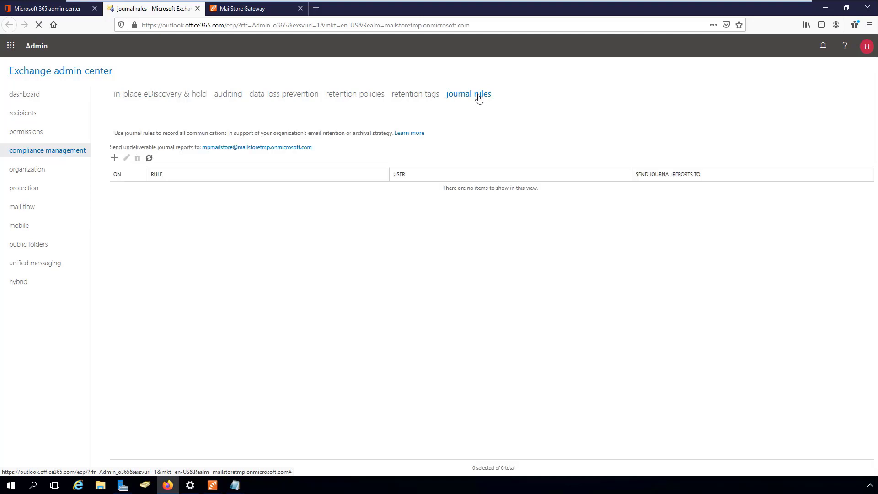
click(114, 159)
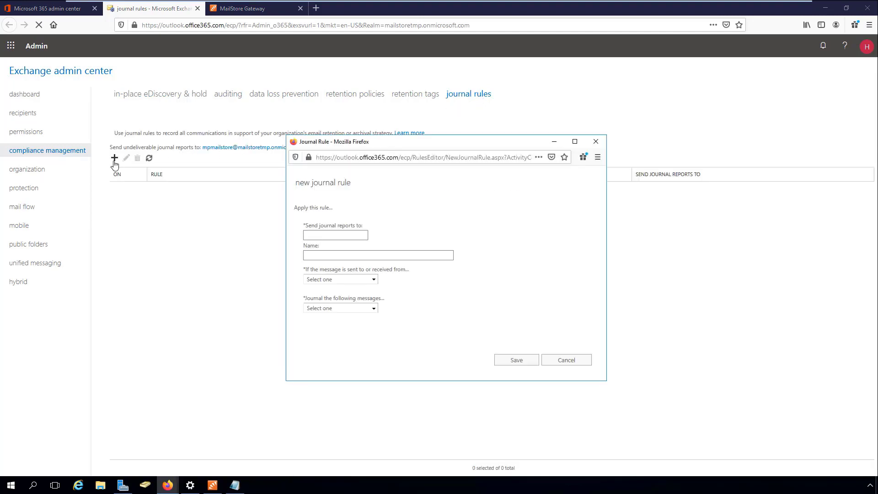
click(235, 485)
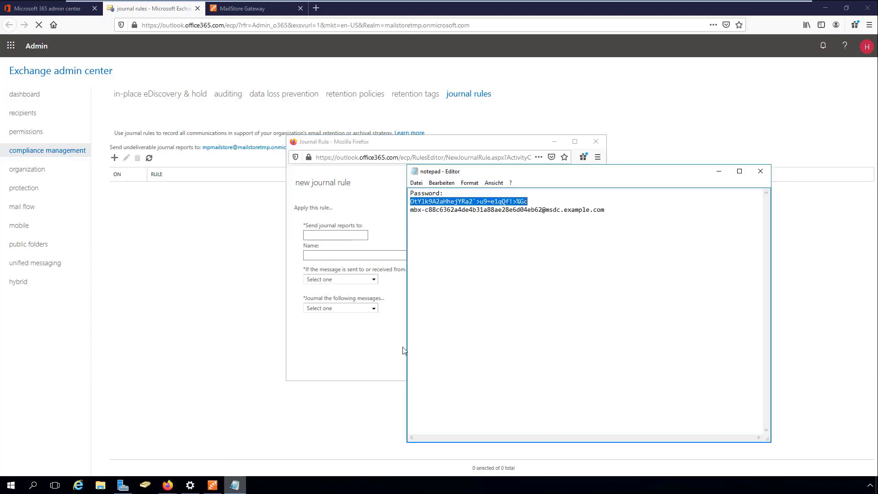
drag(605, 210, 399, 214)
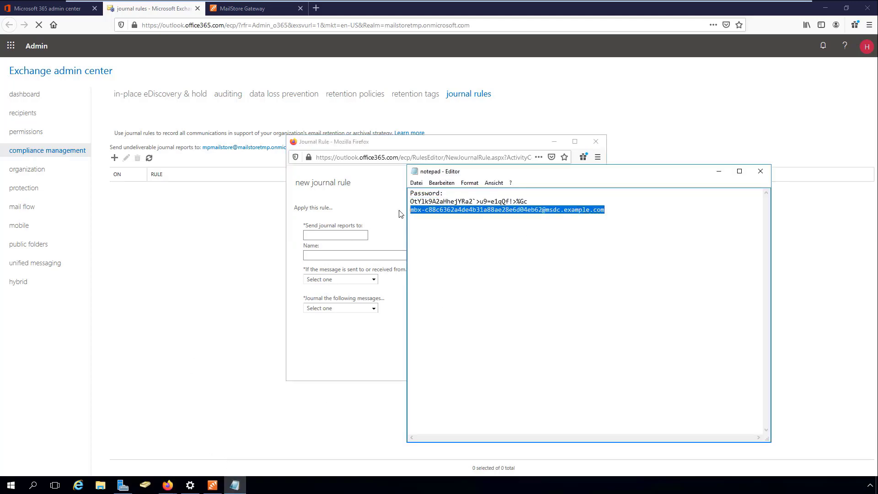
key(ctrl+c)
click(351, 234)
key(ctrl+v)
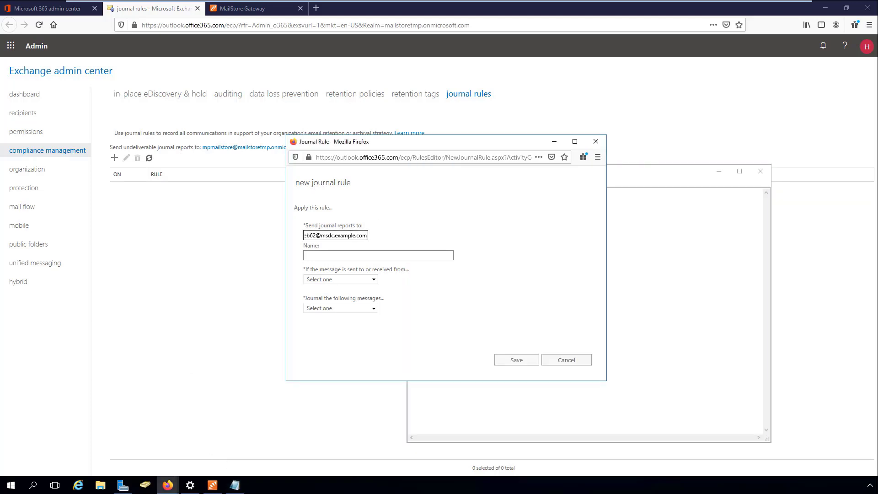
- Name the rule 'Journaling', journal all messages, and save it
click(336, 255)
text(Journaling)
click(331, 280)
click(339, 308)
click(341, 328)
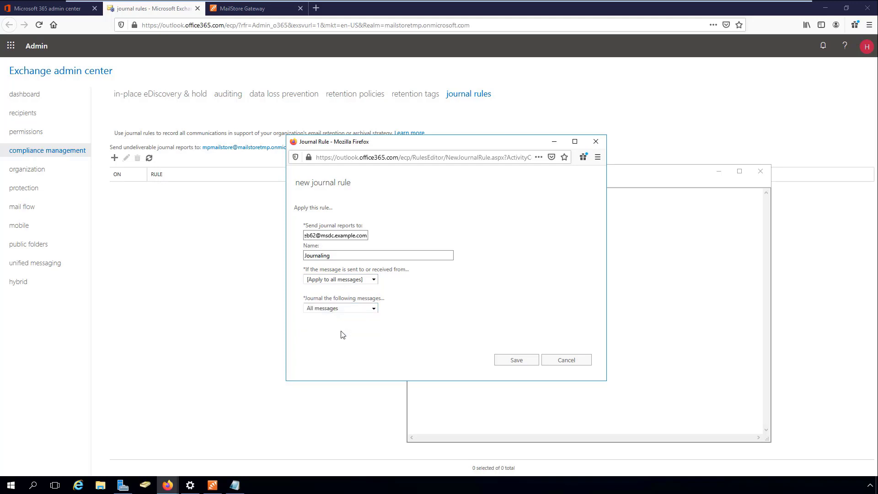
click(500, 359)
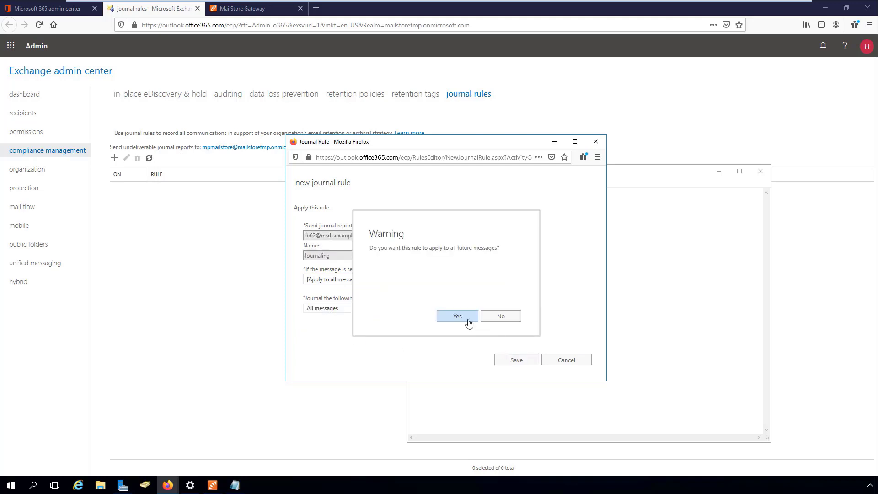
click(467, 322)
click(369, 291)
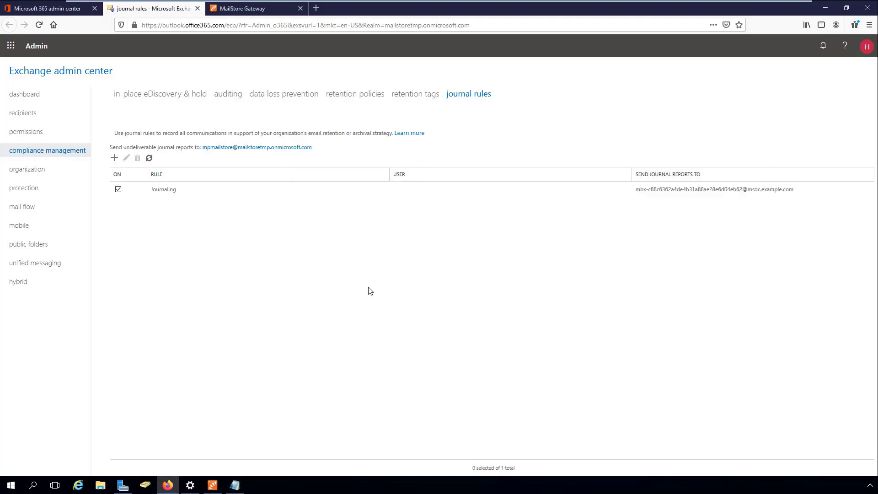